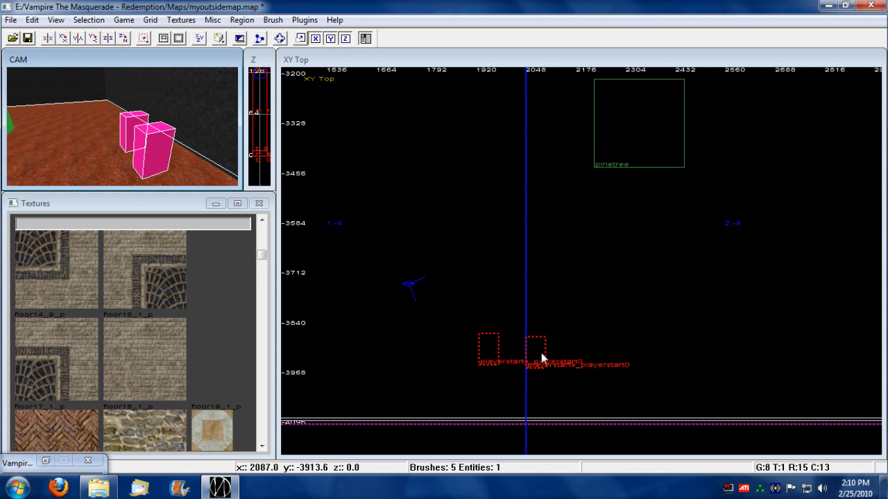
# Duplicate the two selected player starts and move the copies about 112 units north.
pyautogui.press('Escape')
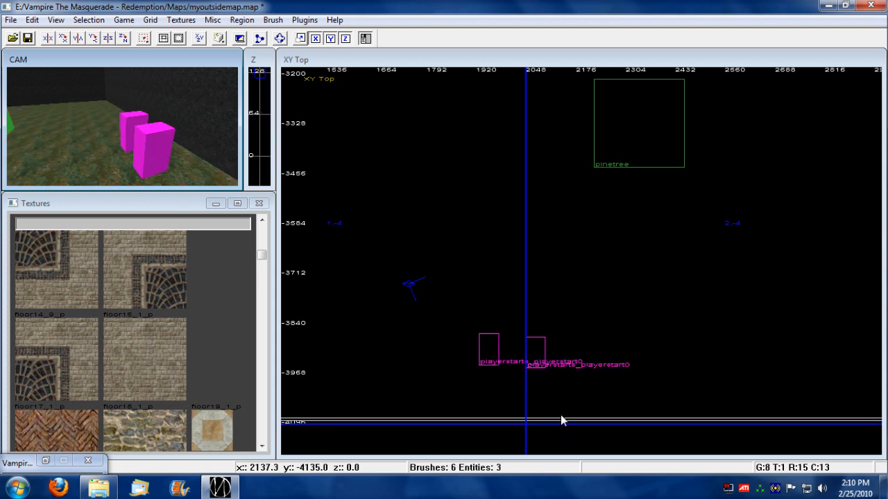
pyautogui.keyDown('shift'); pyautogui.click(534, 362); pyautogui.keyUp('shift')
pyautogui.keyDown('shift'); pyautogui.click(489, 355); pyautogui.keyUp('shift')
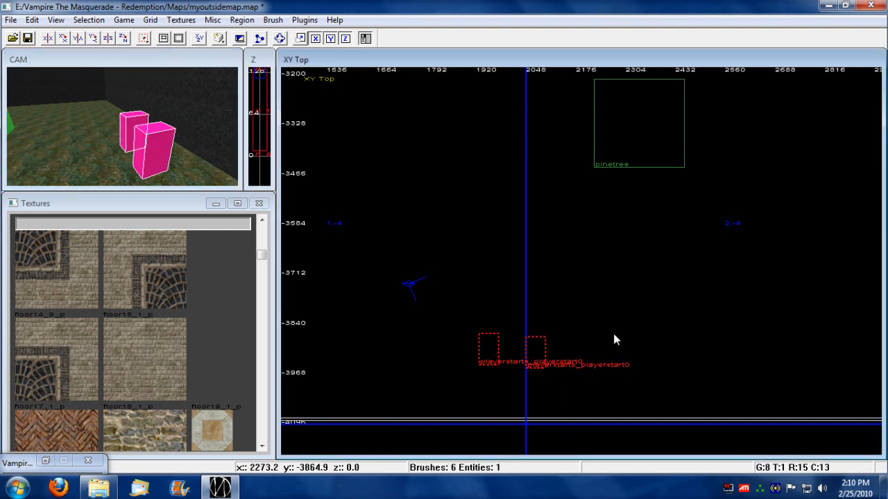
pyautogui.press('space')
pyautogui.moveTo(545, 357)
pyautogui.mouseDown()
pyautogui.moveTo(547, 313)
pyautogui.moveTo(539, 305)
pyautogui.mouseUp()
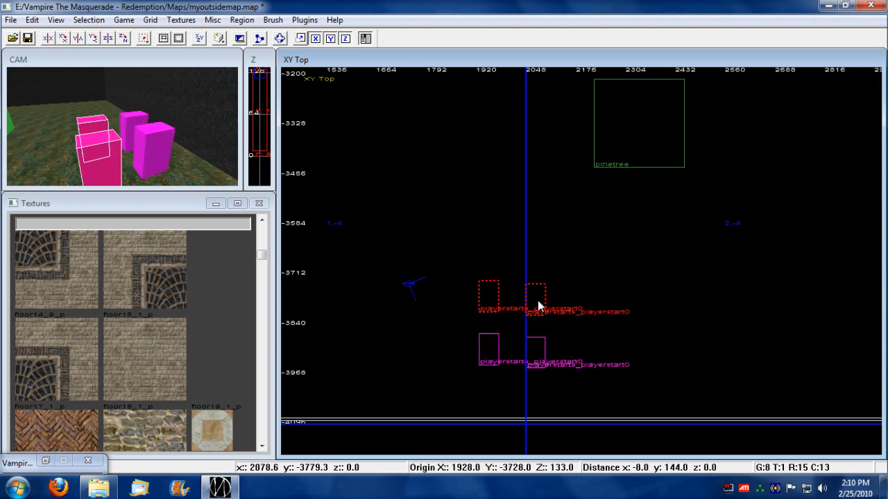
pyautogui.press('Escape')
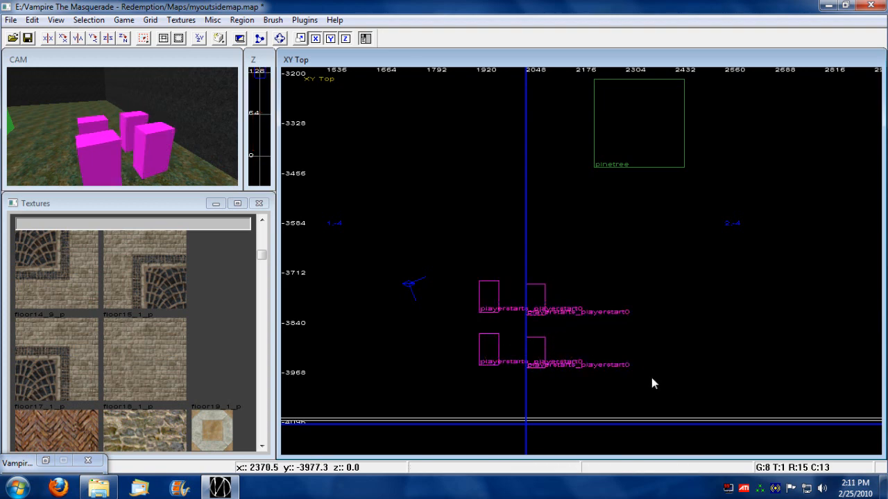
pyautogui.moveTo(181, 136); pyautogui.dragTo(198, 140, button='right')
pyautogui.press('Left')
pyautogui.press('Up')
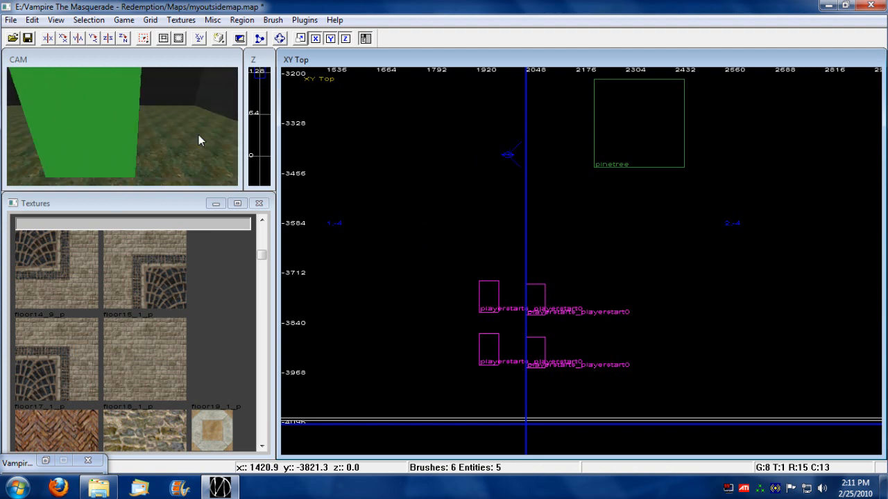
pyautogui.press('Up')
pyautogui.press('Down')
pyautogui.moveTo(198, 140)
pyautogui.mouseDown(button='right')
pyautogui.moveTo(178, 125)
pyautogui.moveTo(201, 124)
pyautogui.moveTo(177, 123)
pyautogui.moveTo(171, 167)
pyautogui.moveTo(133, 132)
pyautogui.moveTo(128, 141)
pyautogui.moveTo(85, 93)
pyautogui.moveTo(152, 119)
pyautogui.moveTo(201, 113)
pyautogui.moveTo(73, 106)
pyautogui.moveTo(111, 113)
pyautogui.moveTo(120, 172)
pyautogui.mouseUp(button='right')
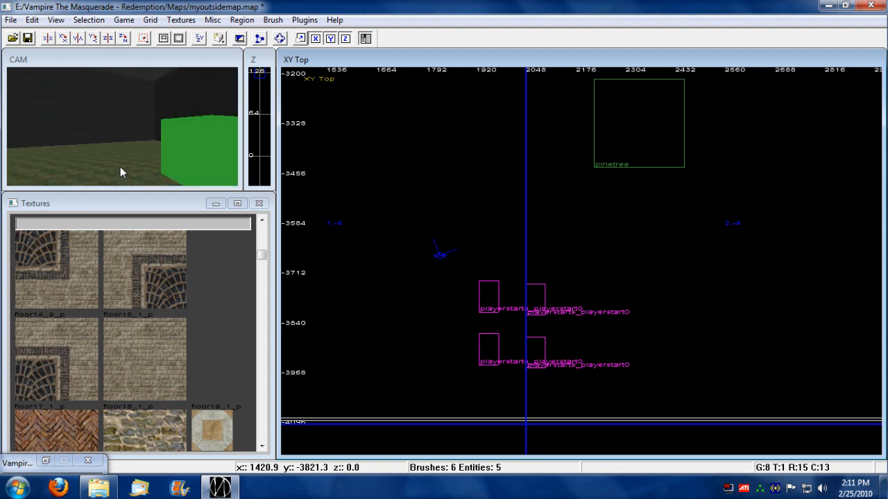
pyautogui.press('n')
# Centre the top view on the pine tree and bring up the placeable entity types menu.
pyautogui.moveTo(665, 77); pyautogui.dragTo(580, 201, button='right')
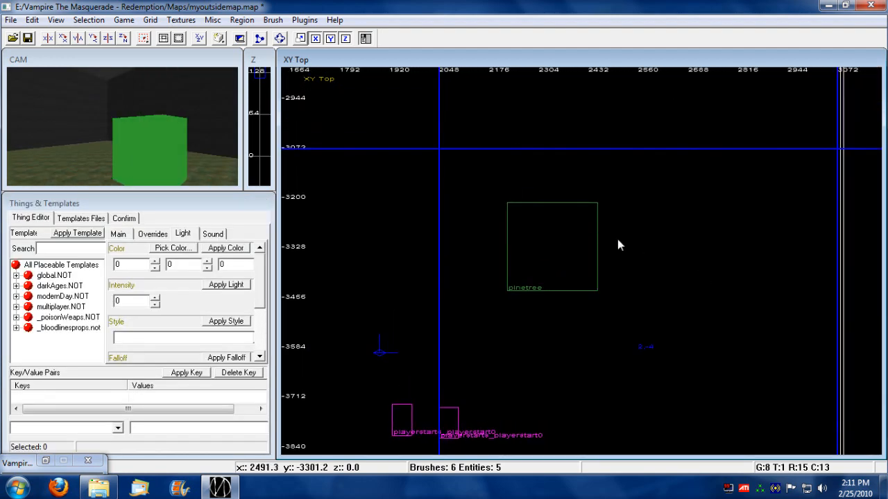
pyautogui.rightClick(596, 238)
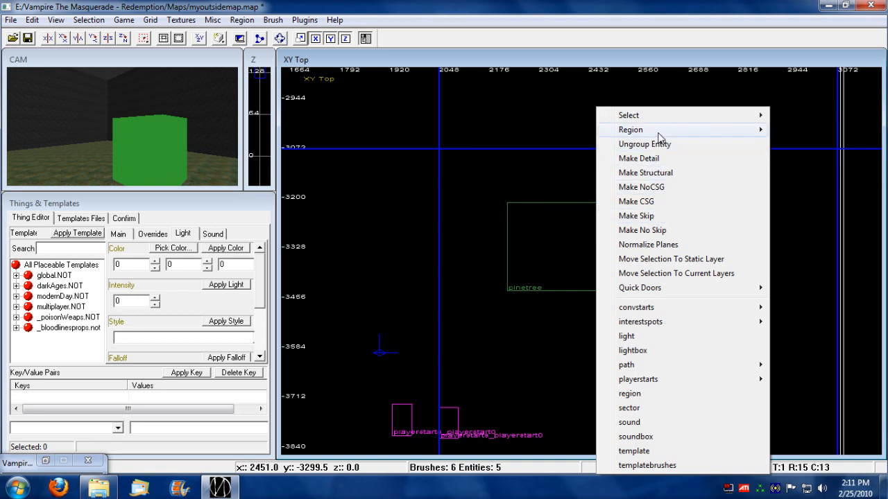
pyautogui.moveTo(630, 130)
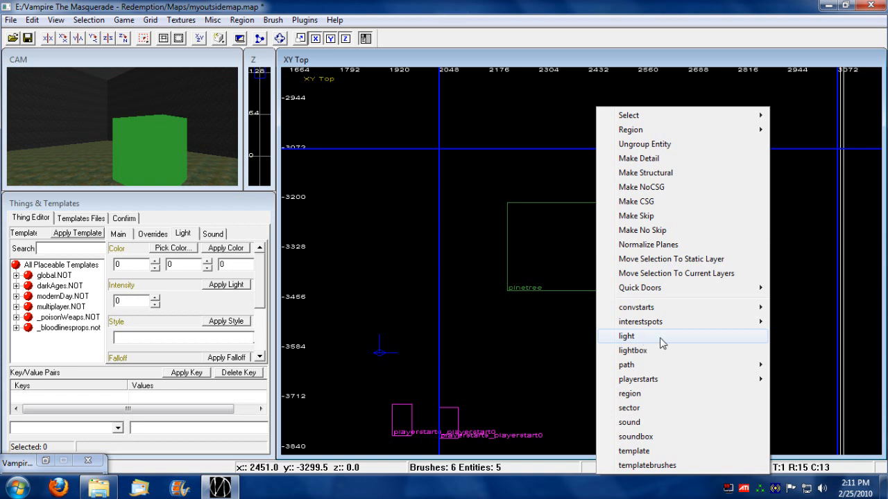
# Create a light entity, move it into the pinetree box and raise it above the ground.
pyautogui.click(661, 343)
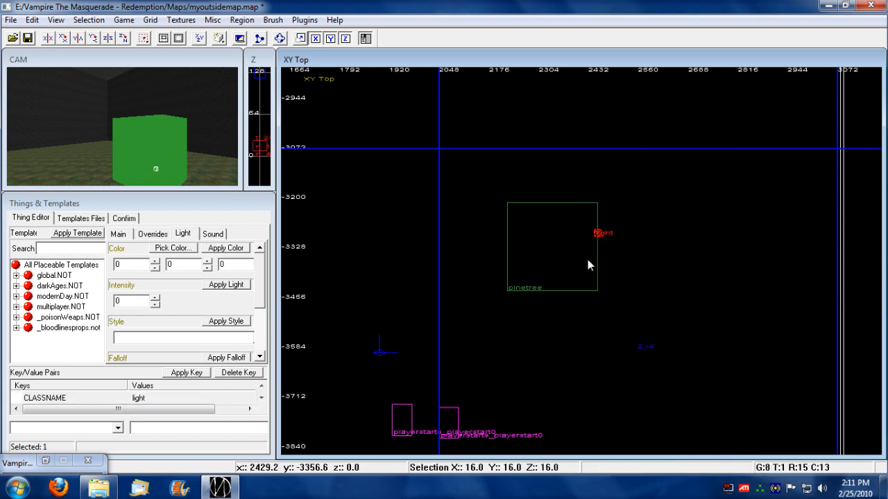
pyautogui.moveTo(587, 260)
pyautogui.mouseDown()
pyautogui.moveTo(508, 273)
pyautogui.moveTo(515, 284)
pyautogui.mouseUp()
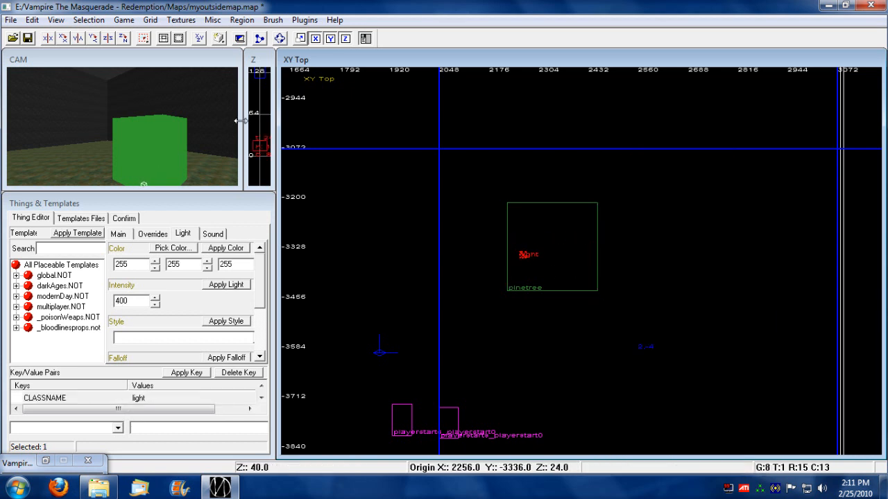
pyautogui.hotkey('ctrl', 'Tab')
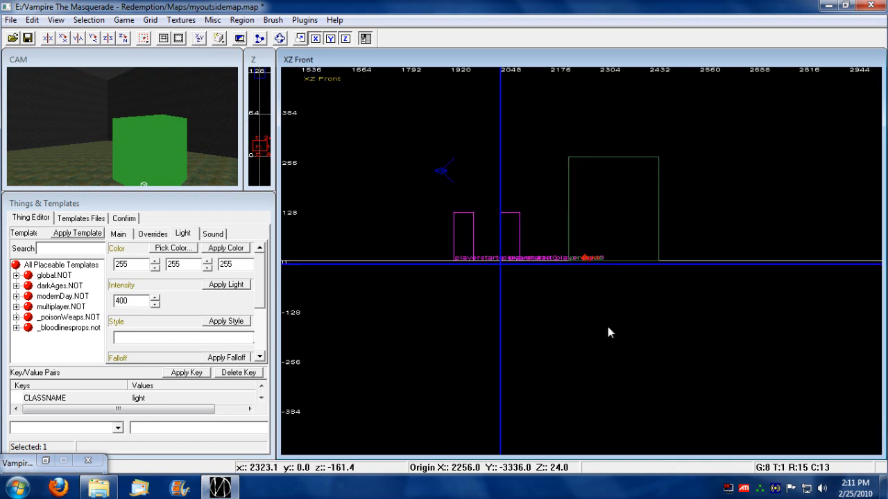
pyautogui.moveTo(602, 321); pyautogui.dragTo(613, 298)
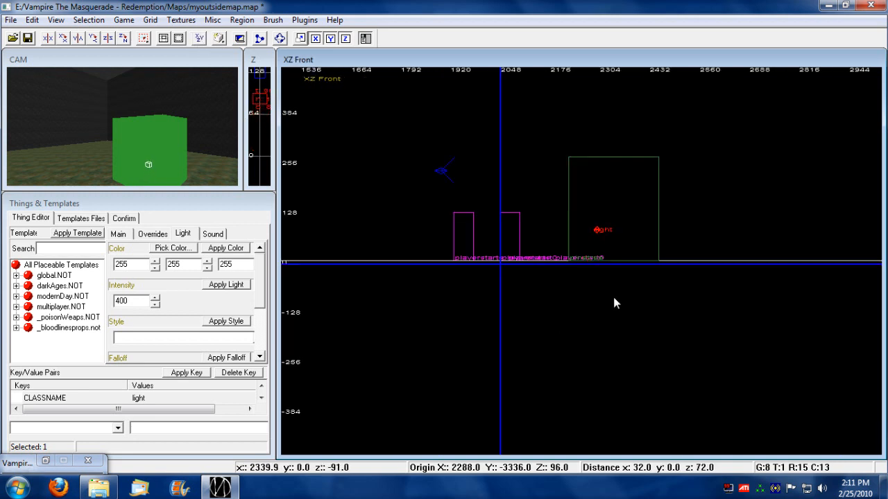
pyautogui.moveTo(613, 303); pyautogui.dragTo(620, 306)
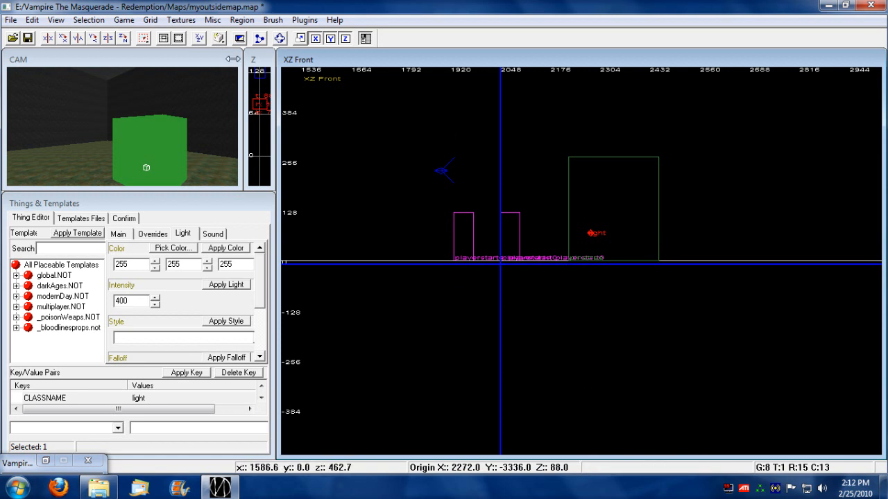
pyautogui.hotkey('ctrl', 'Tab')
pyautogui.hotkey('ctrl', 'Tab')
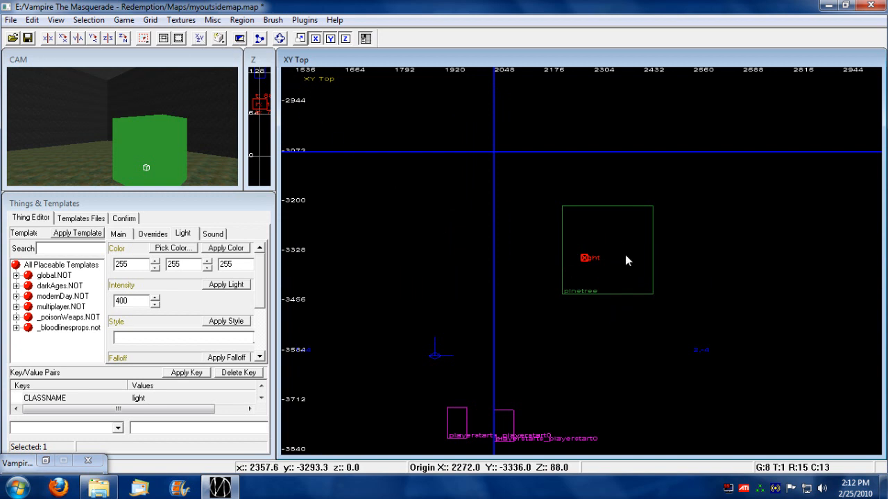
# Fine-tune the light's height in the front view and check it from the side elevation.
pyautogui.click(199, 39)
pyautogui.moveTo(573, 310)
pyautogui.mouseDown()
pyautogui.moveTo(596, 306)
pyautogui.moveTo(601, 319)
pyautogui.moveTo(600, 311)
pyautogui.mouseUp()
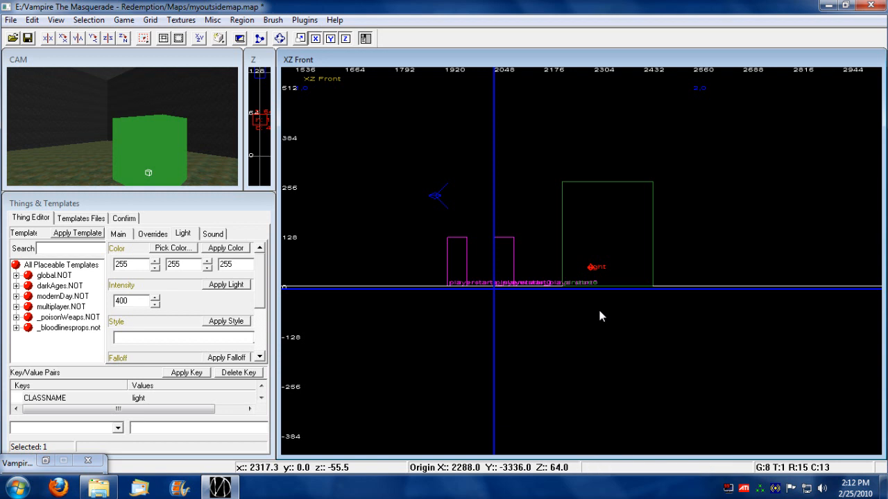
pyautogui.click(199, 40)
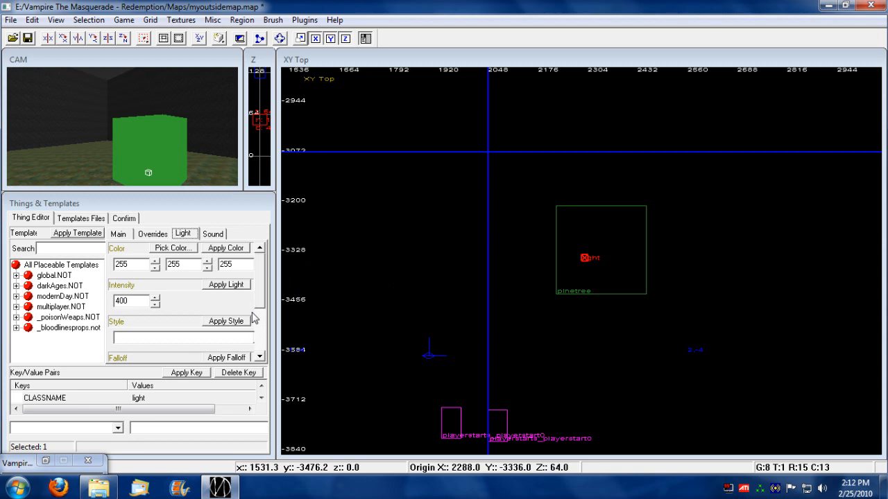
# Try several blue and cyan shades for the light in the colour chooser.
pyautogui.click(172, 247)
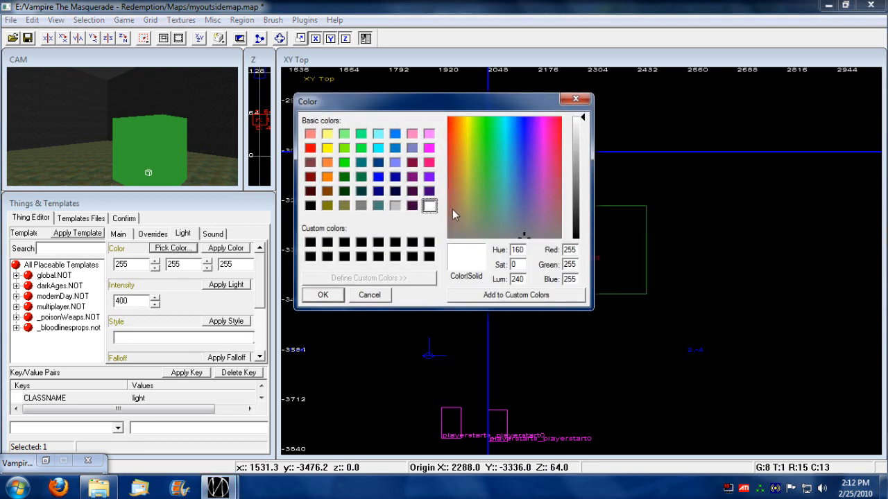
pyautogui.click(395, 133)
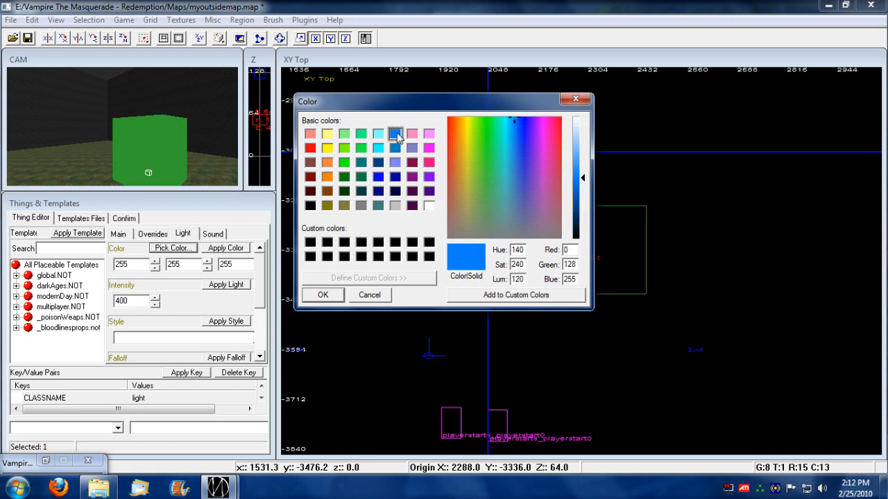
pyautogui.click(395, 162)
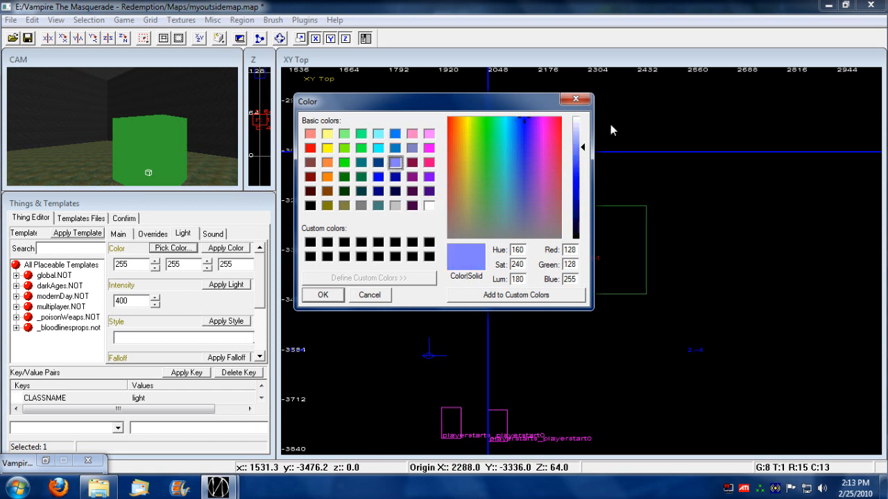
pyautogui.click(489, 142)
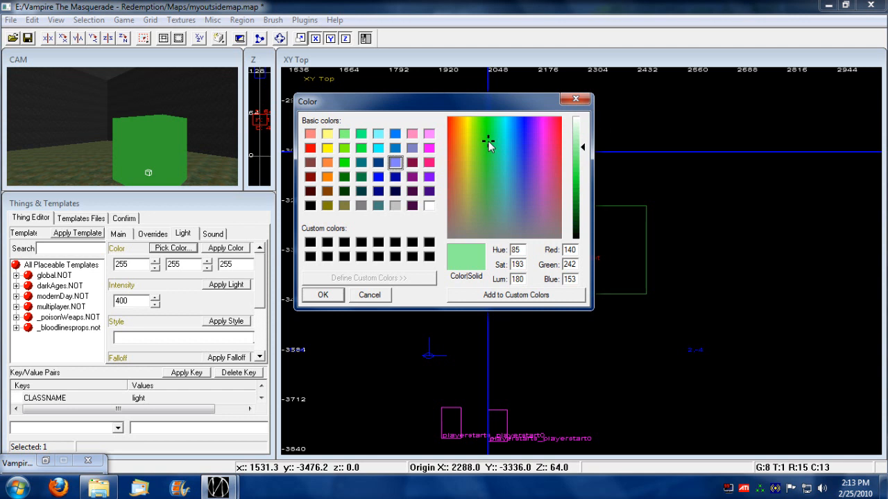
pyautogui.moveTo(489, 142)
pyautogui.mouseDown()
pyautogui.moveTo(462, 132)
pyautogui.moveTo(492, 150)
pyautogui.moveTo(529, 142)
pyautogui.moveTo(547, 224)
pyautogui.moveTo(533, 175)
pyautogui.moveTo(547, 159)
pyautogui.moveTo(547, 174)
pyautogui.moveTo(553, 139)
pyautogui.moveTo(504, 135)
pyautogui.moveTo(451, 147)
pyautogui.moveTo(475, 159)
pyautogui.moveTo(528, 152)
pyautogui.mouseUp()
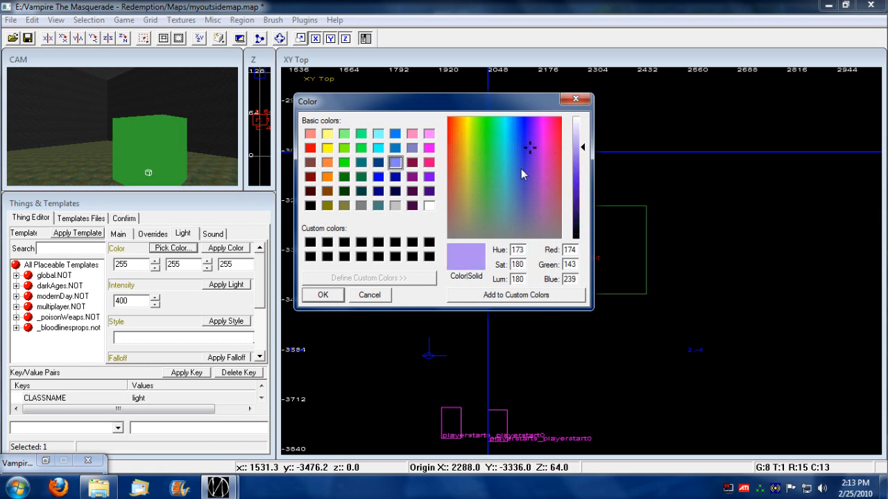
pyautogui.click(506, 173)
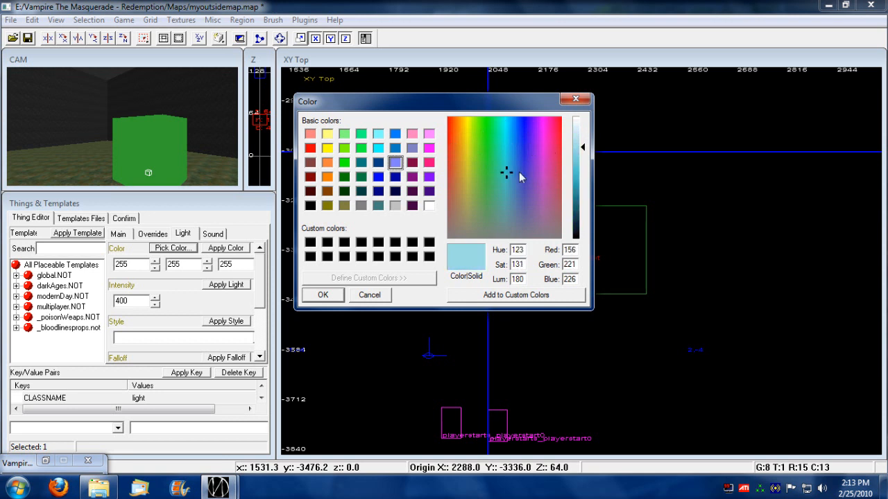
pyautogui.moveTo(583, 147)
pyautogui.mouseDown()
pyautogui.moveTo(587, 180)
pyautogui.moveTo(586, 168)
pyautogui.mouseUp()
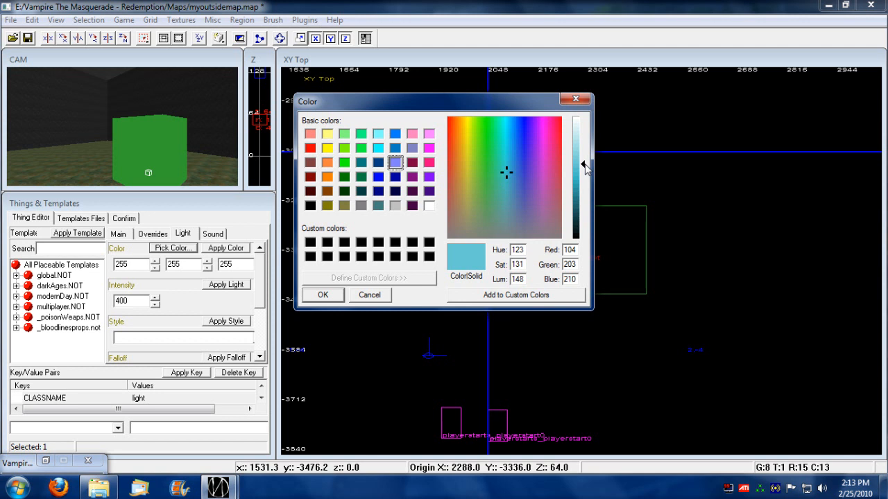
# Settle on the pale blue swatch (128, 128, 255) and confirm it.
pyautogui.click(396, 162)
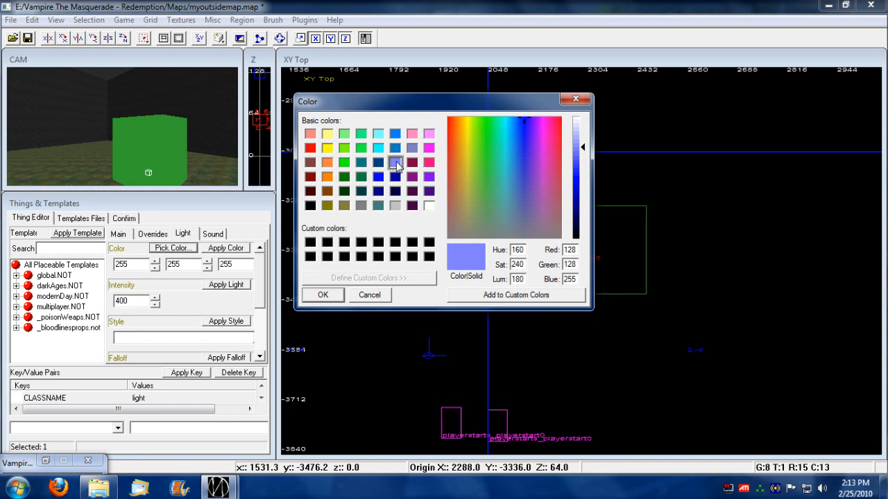
pyautogui.click(322, 294)
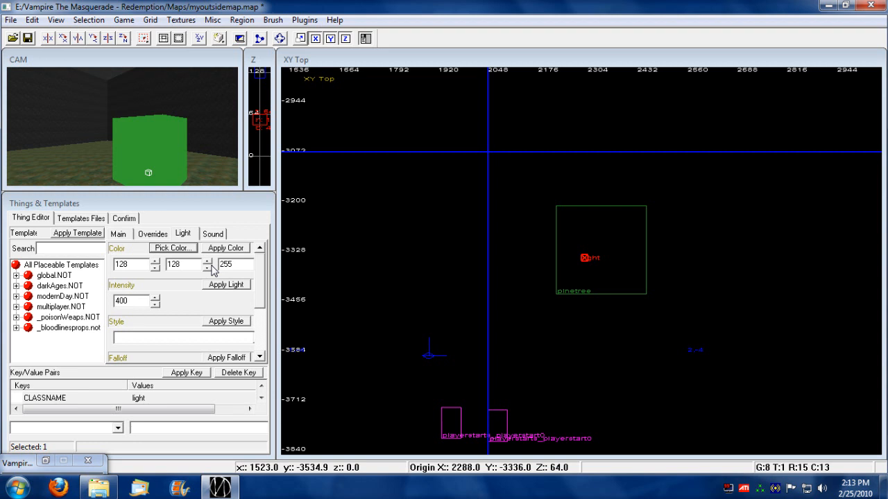
# Set the light's intensity to 250 and apply the new intensity and pale blue colour.
pyautogui.click(226, 285)
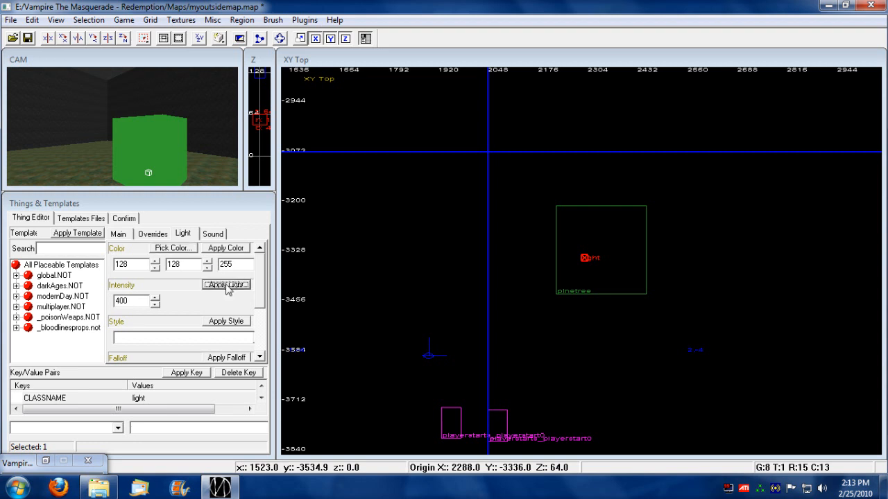
pyautogui.hotkey('shift', 'Tab')
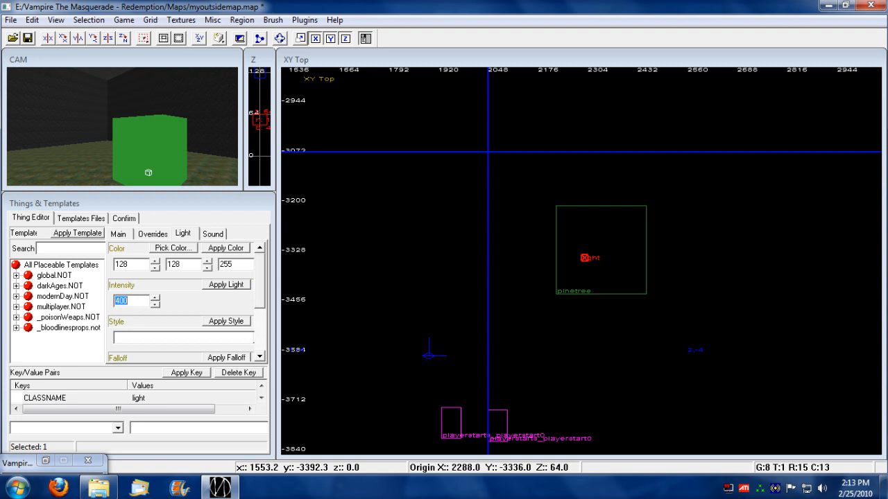
pyautogui.write('250')
pyautogui.click(226, 286)
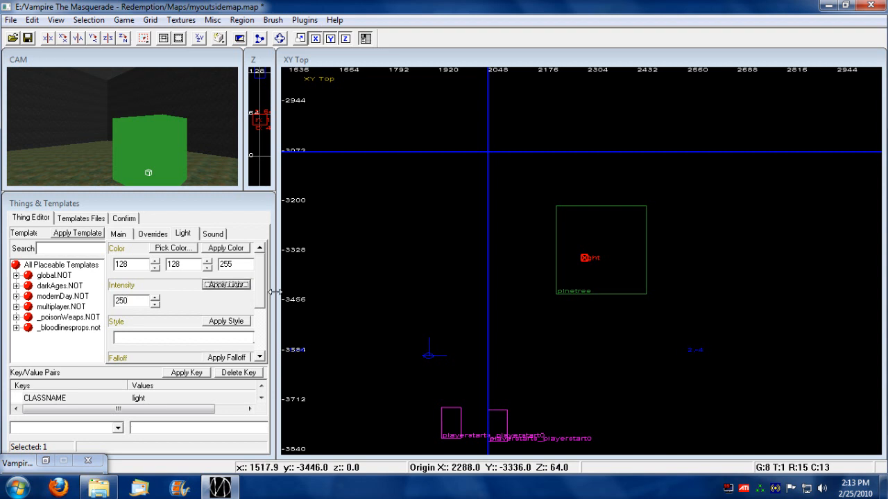
pyautogui.click(226, 248)
pyautogui.click(236, 286)
pyautogui.click(226, 248)
pyautogui.click(227, 285)
pyautogui.click(226, 248)
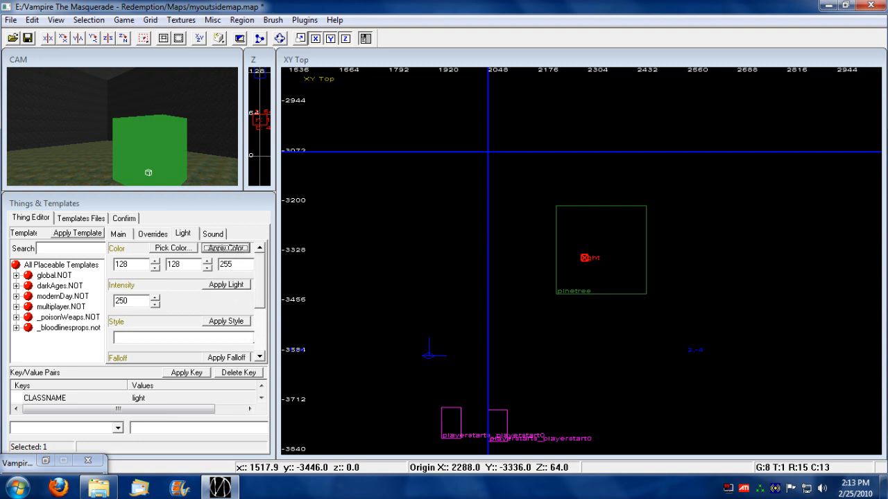
pyautogui.click(226, 285)
pyautogui.scroll(-1, 228, 283)
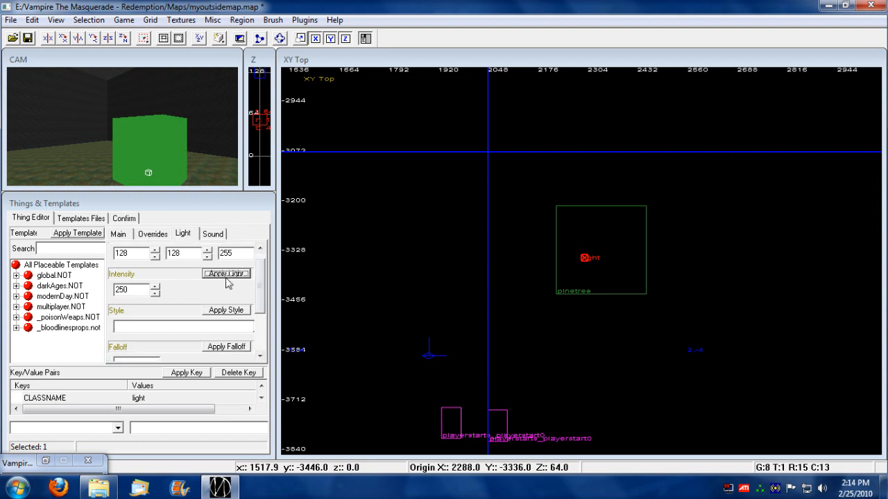
pyautogui.scroll(1, 259, 280)
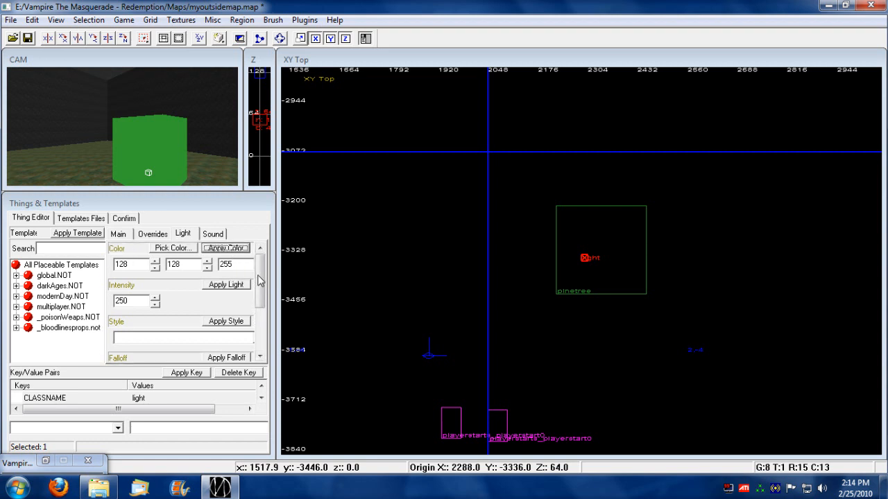
pyautogui.scroll(-4, 259, 281)
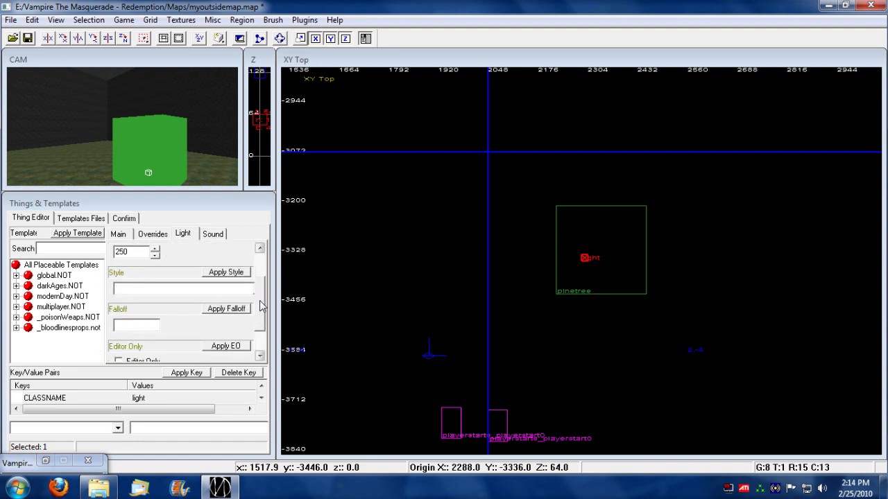
# Set the light's style to 'Flickering torch, low turbulence' and apply it.
pyautogui.click(222, 274)
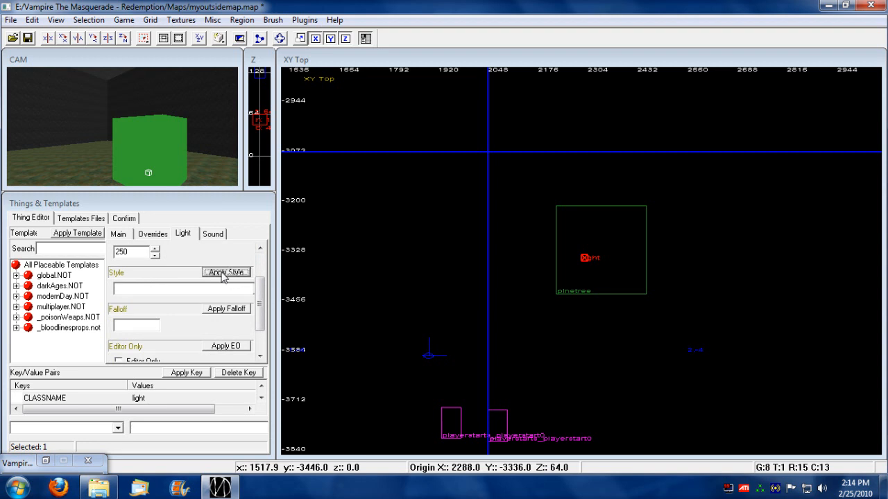
pyautogui.click(150, 289)
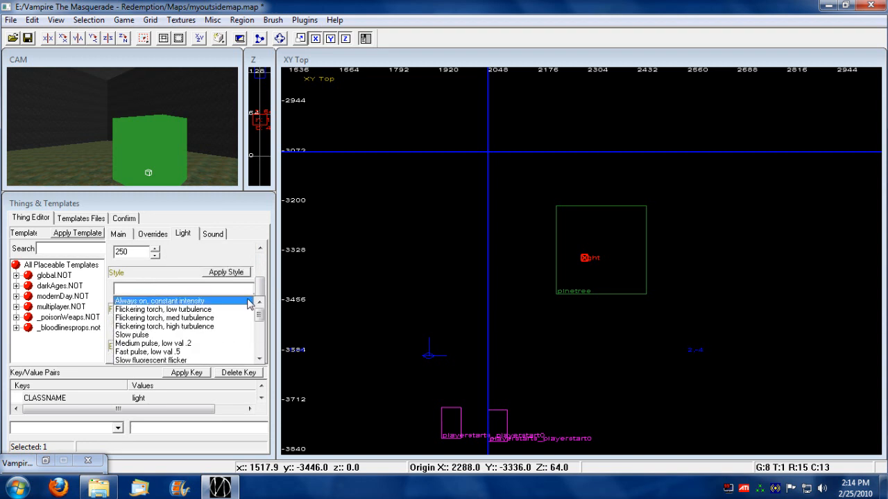
pyautogui.scroll(-1, 248, 304)
pyautogui.scroll(1, 228, 312)
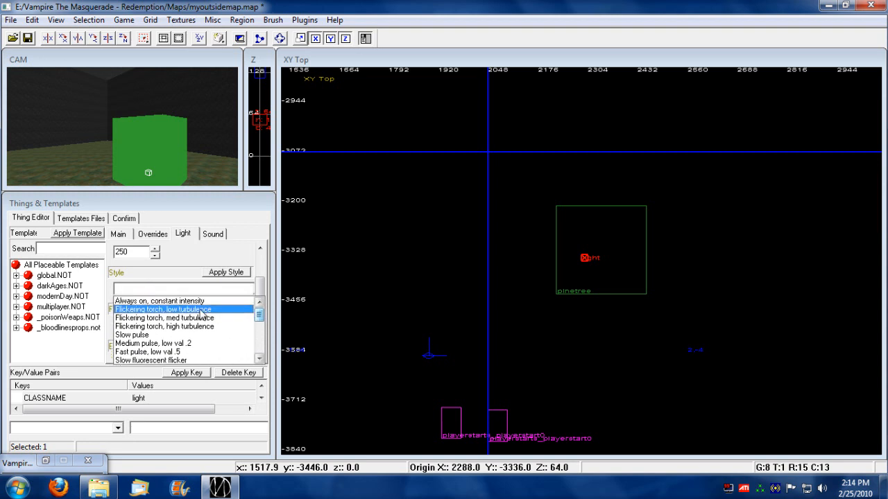
pyautogui.moveTo(258, 315); pyautogui.dragTo(258, 329)
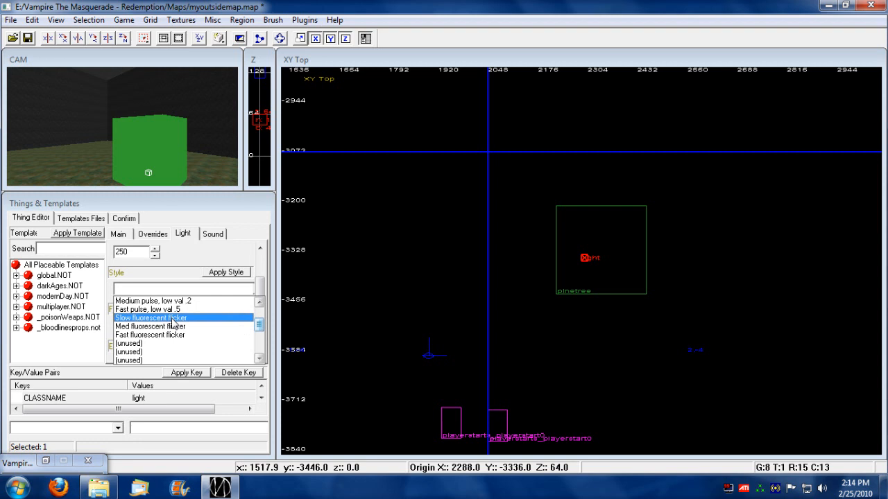
pyautogui.moveTo(258, 325); pyautogui.dragTo(258, 314)
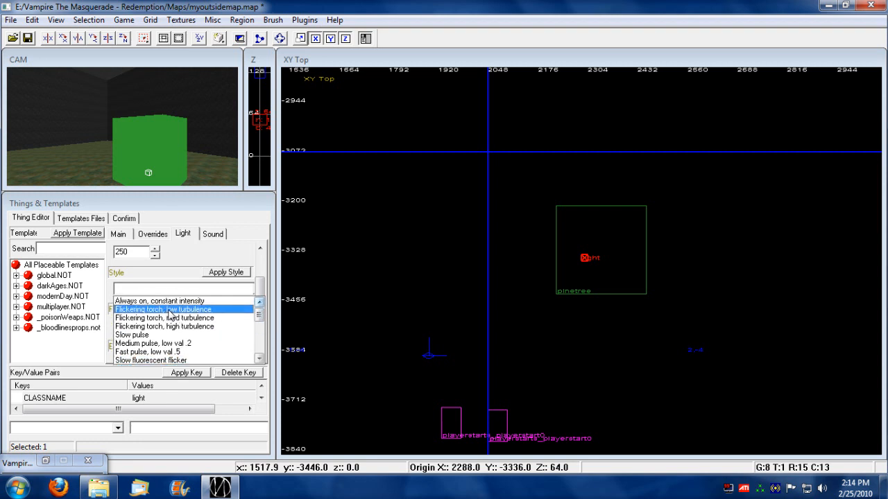
pyautogui.click(169, 312)
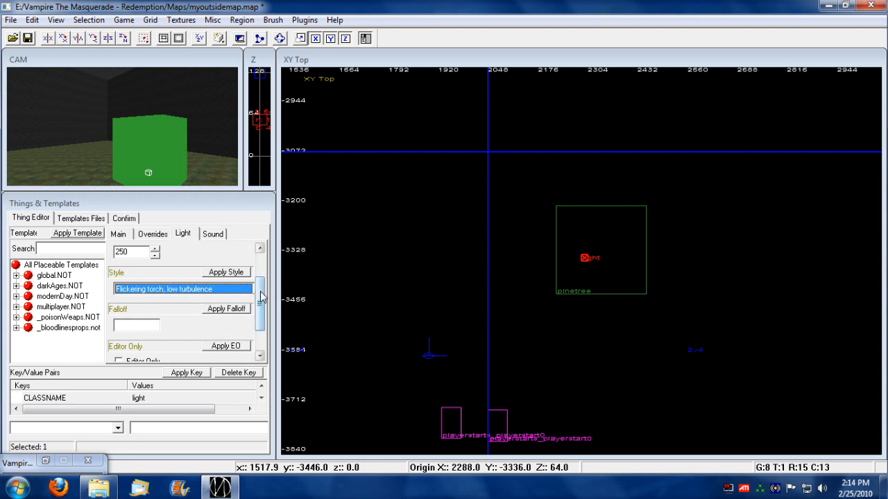
pyautogui.scroll(2, 264, 269)
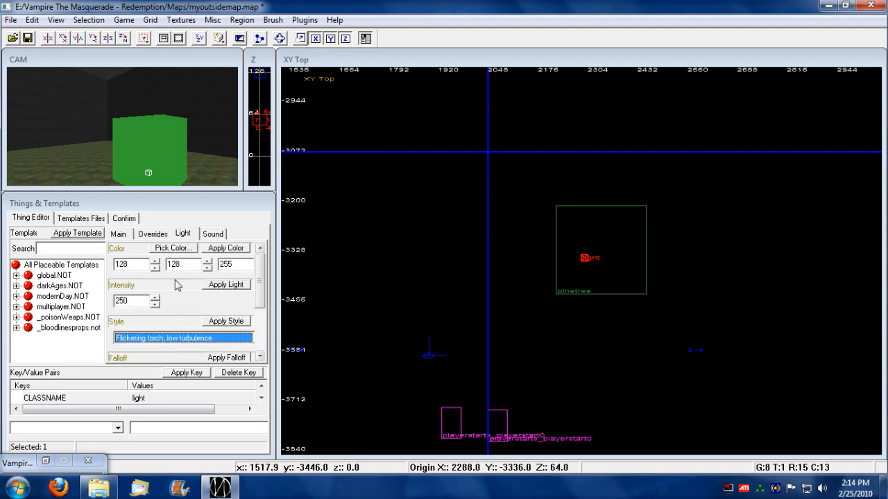
pyautogui.click(220, 321)
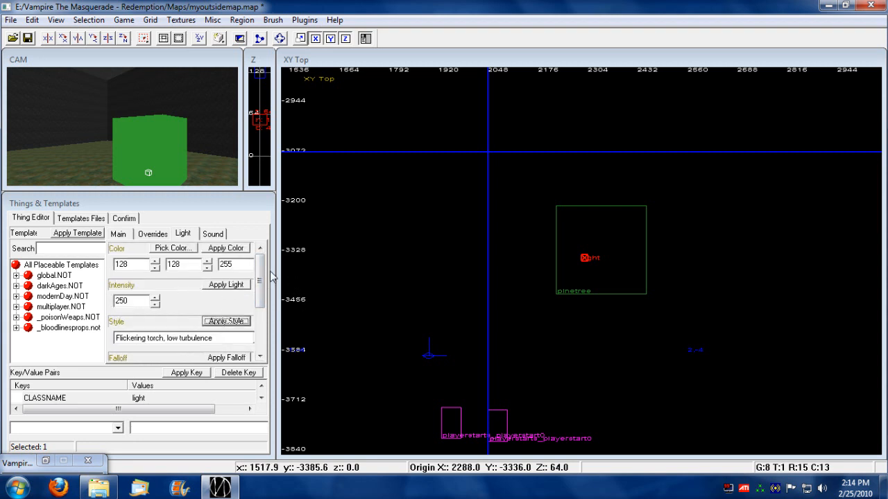
pyautogui.scroll(-2, 261, 326)
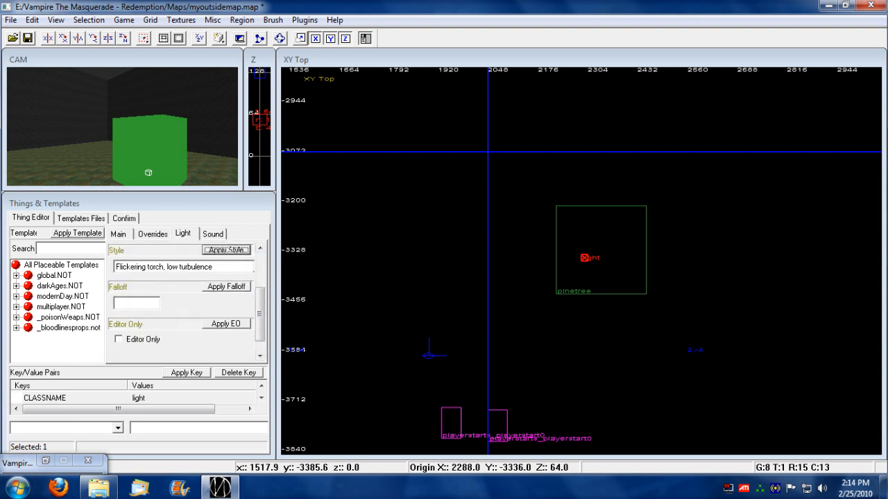
pyautogui.click(137, 310)
pyautogui.write('.1')
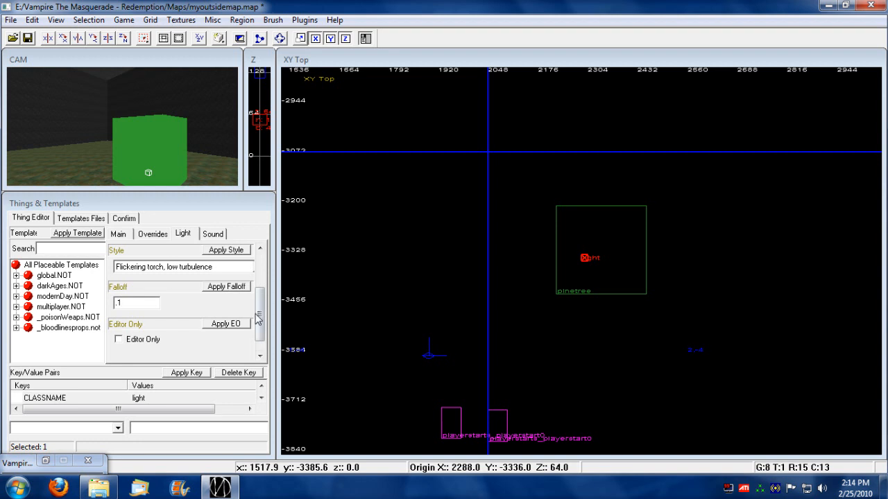
pyautogui.scroll(2, 260, 306)
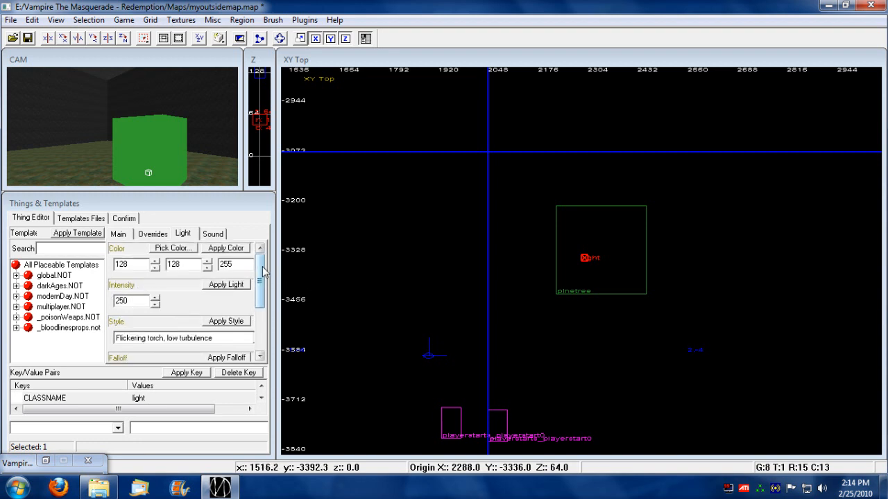
pyautogui.scroll(-3, 262, 316)
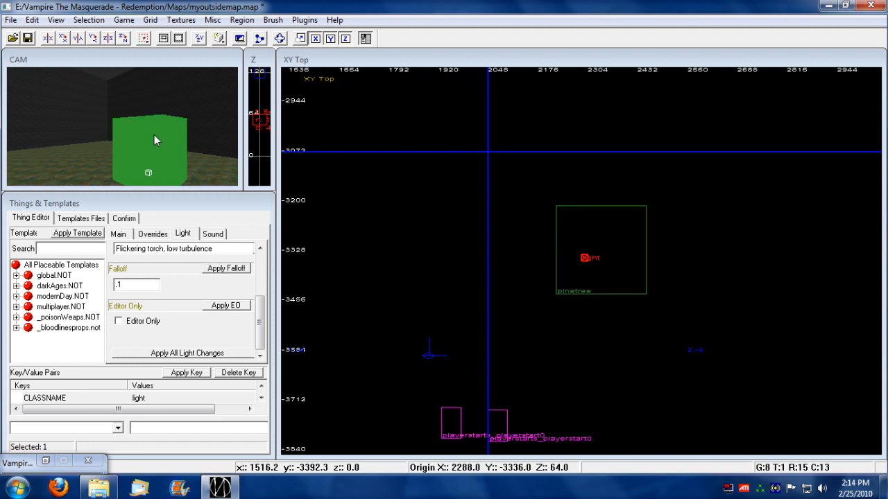
# Change the light's falloff from .1 to .6 and apply all light changes.
pyautogui.click(135, 284)
pyautogui.press('BackSpace')
pyautogui.write('6')
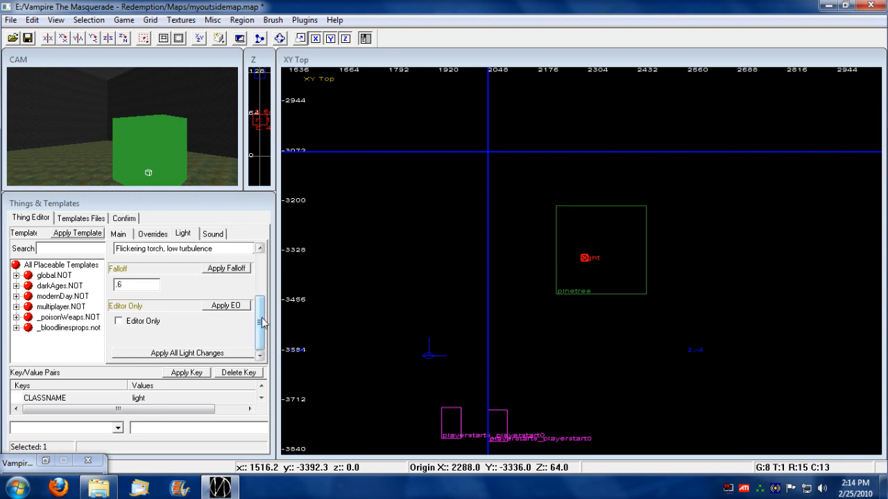
pyautogui.scroll(3, 262, 284)
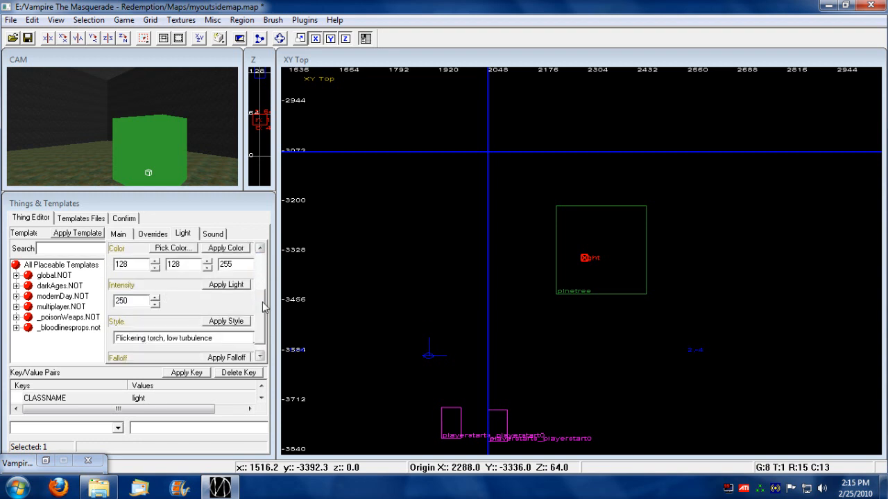
pyautogui.scroll(-3, 187, 302)
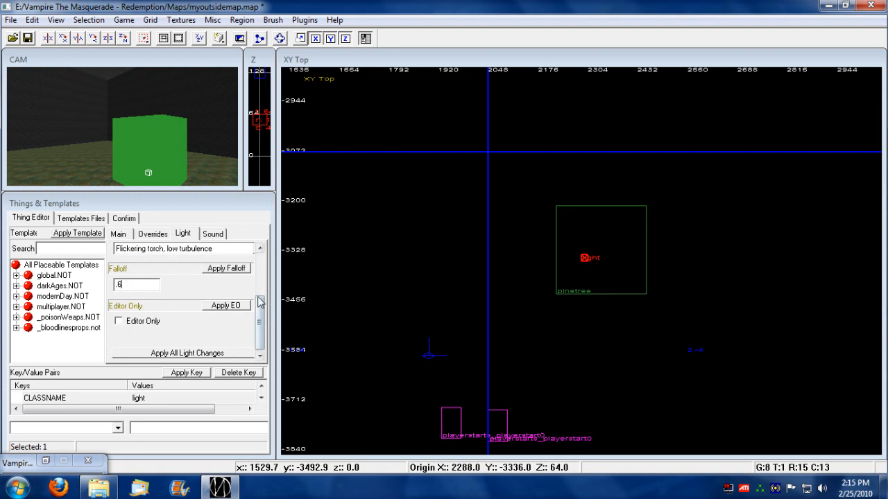
pyautogui.click(179, 355)
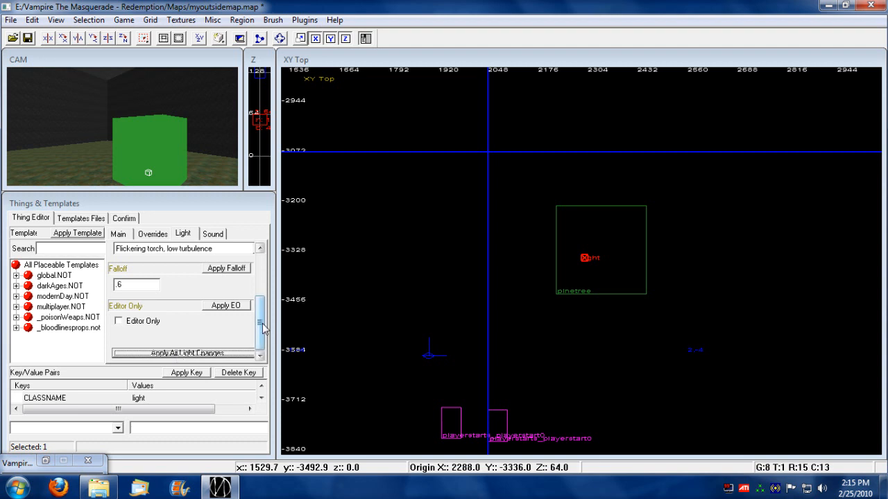
pyautogui.scroll(3, 260, 264)
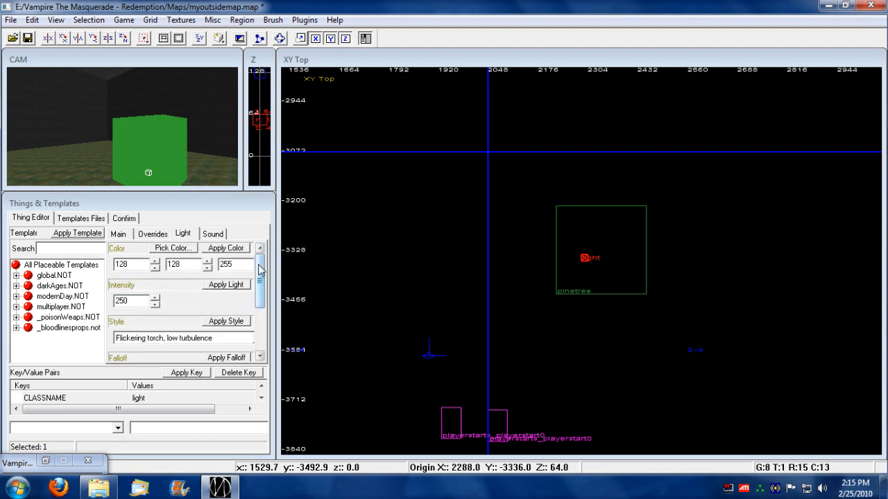
pyautogui.scroll(-3, 263, 319)
pyautogui.doubleClick(129, 285)
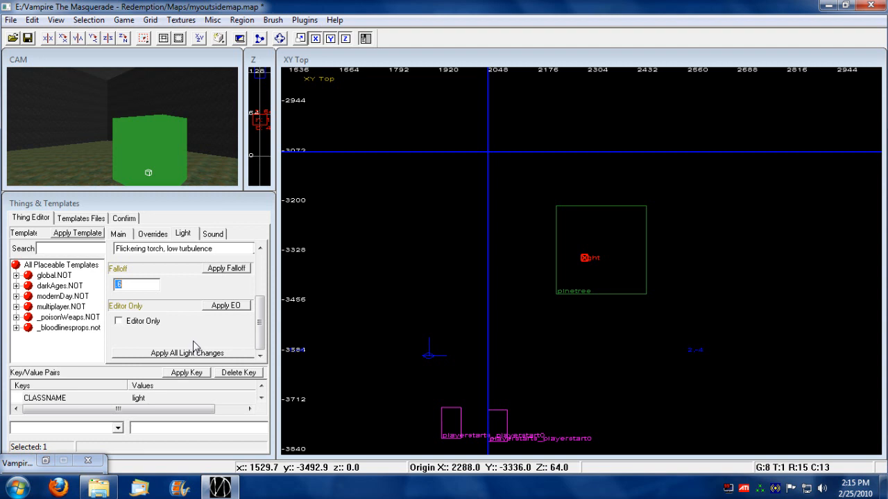
pyautogui.moveTo(259, 322); pyautogui.dragTo(259, 280)
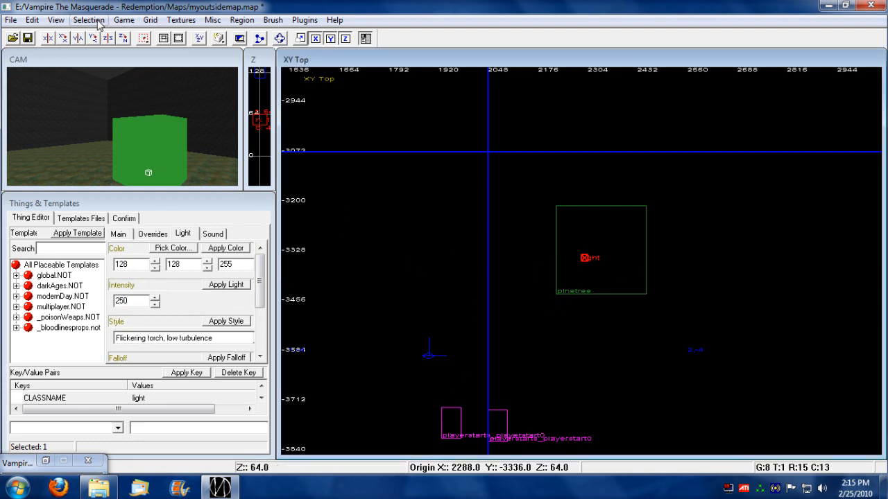
# Save the outdoor map and bring up the Vampire Export dialog.
pyautogui.click(10, 20)
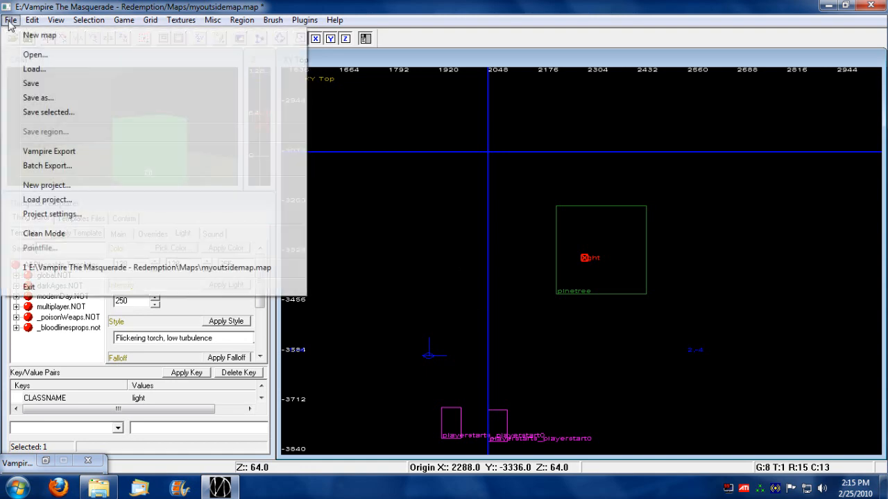
pyautogui.click(30, 83)
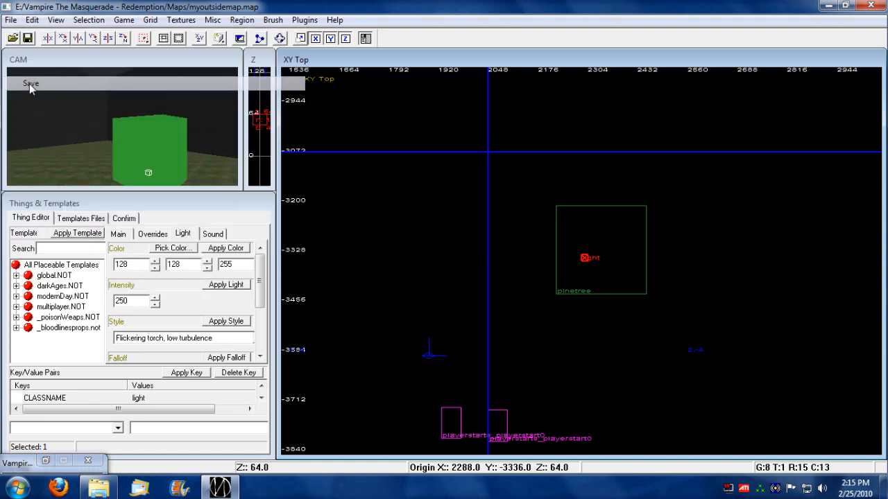
pyautogui.click(11, 20)
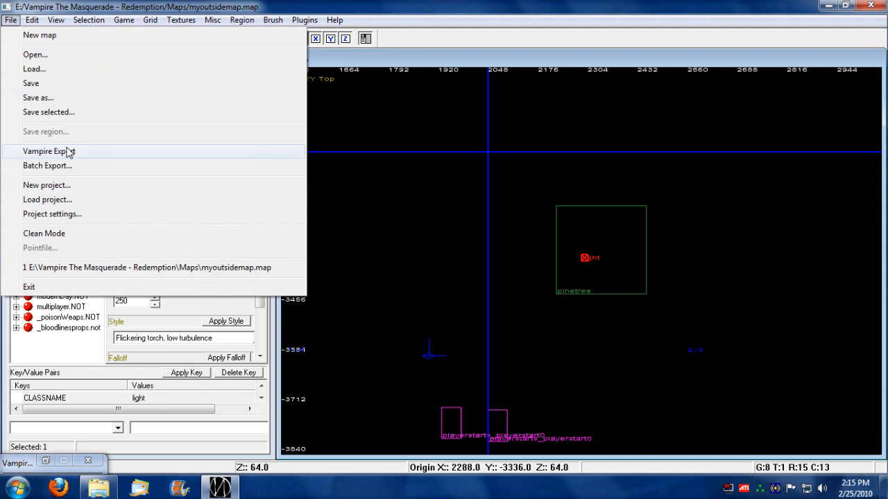
pyautogui.click(65, 149)
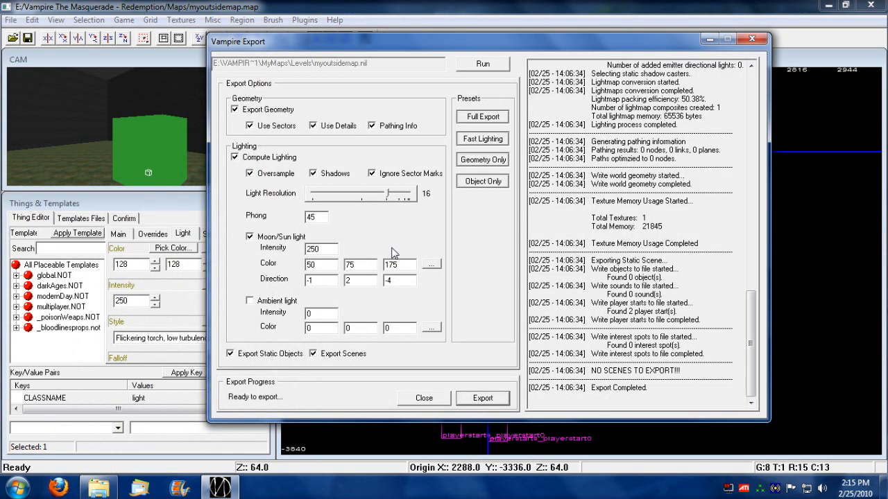
# Enable ambient light at intensity 5 with light gray (192,192,192) and start the export.
pyautogui.click(488, 120)
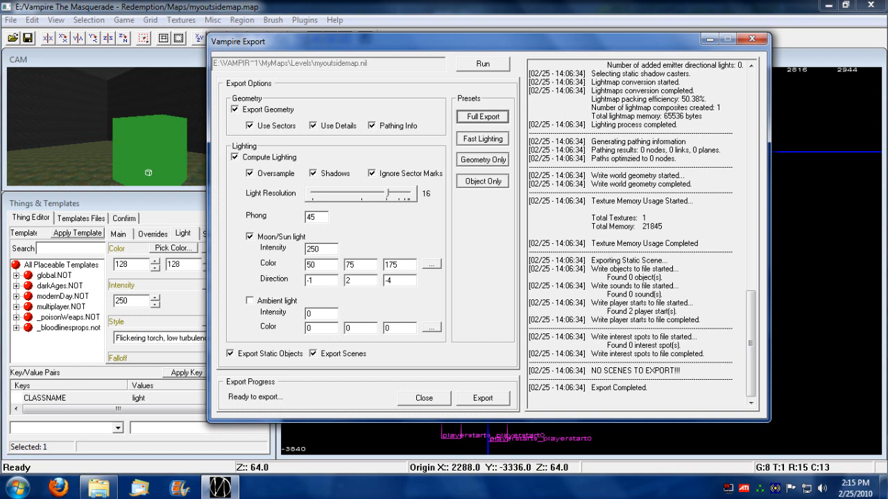
pyautogui.click(251, 302)
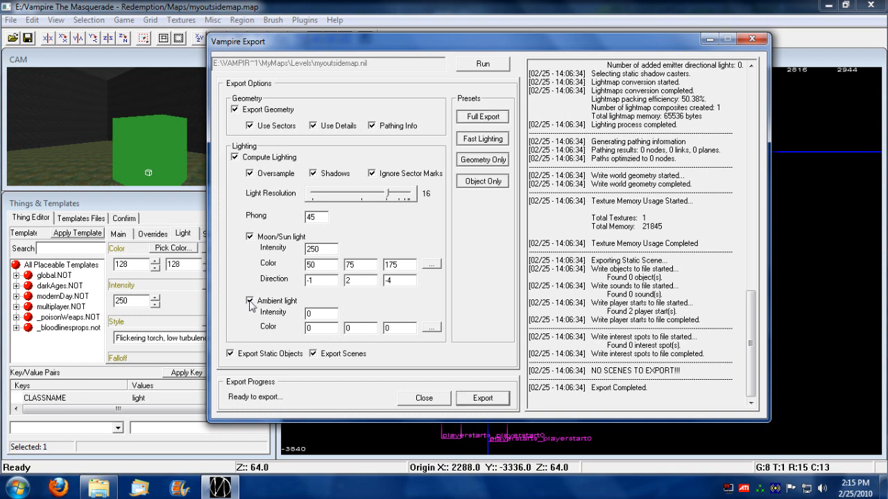
pyautogui.press('Tab')
pyautogui.write('5')
pyautogui.click(431, 330)
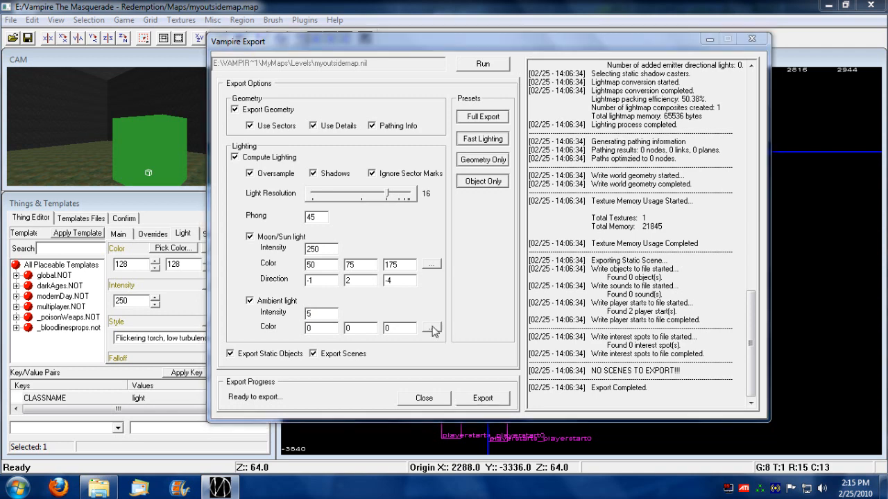
pyautogui.click(440, 231)
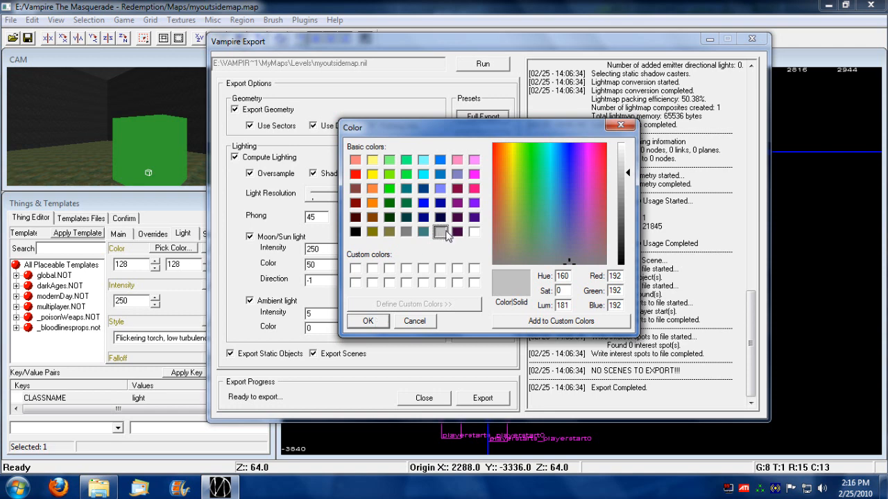
pyautogui.click(368, 320)
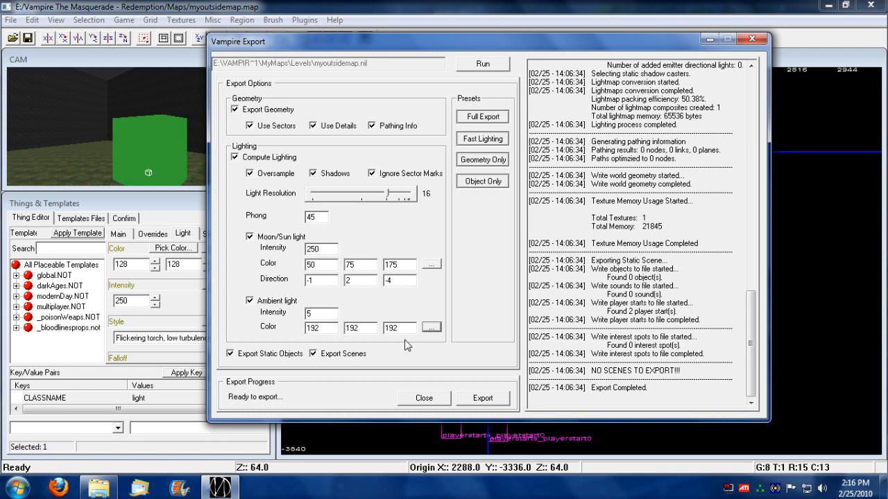
pyautogui.click(485, 399)
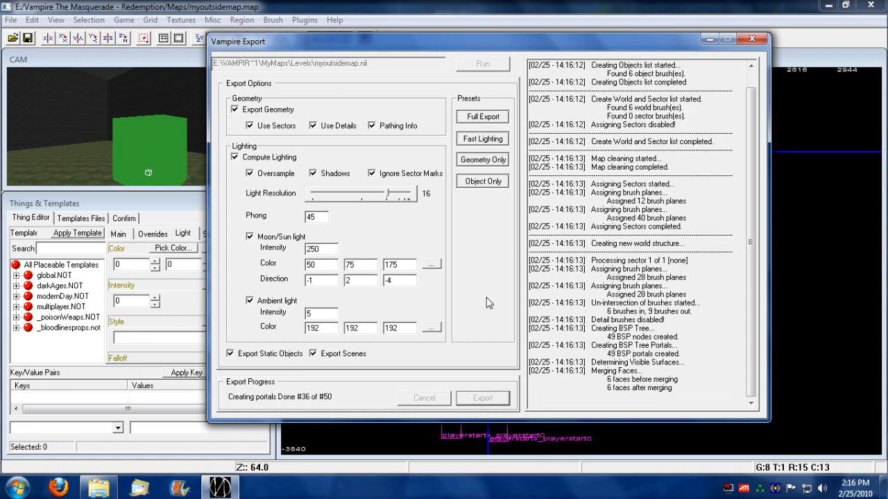